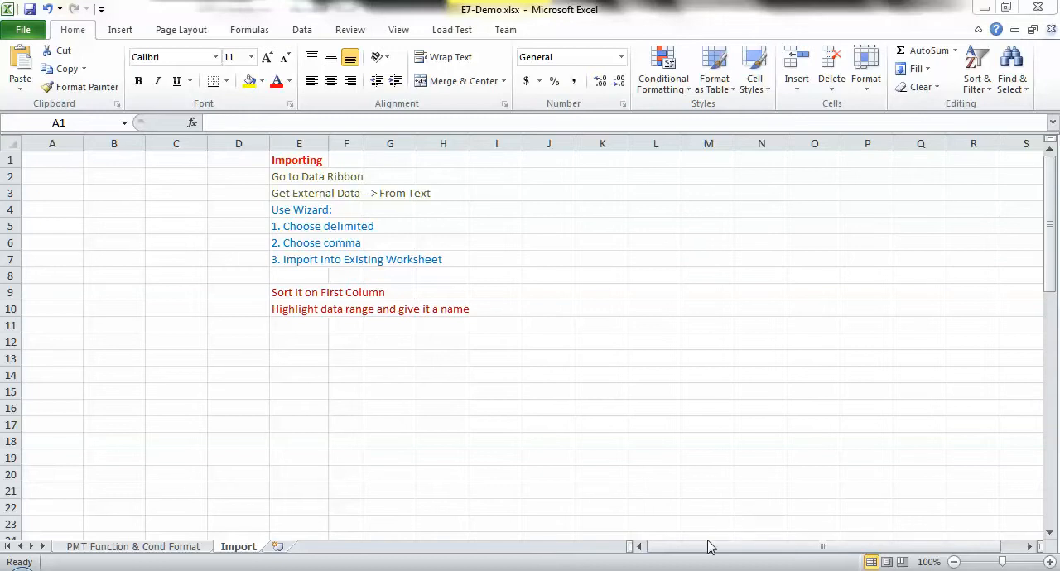
- Switch to Notepad and examine the comma-separated fields of the Alabama record in e7_state_data.txt
mouse_move(689, 570)
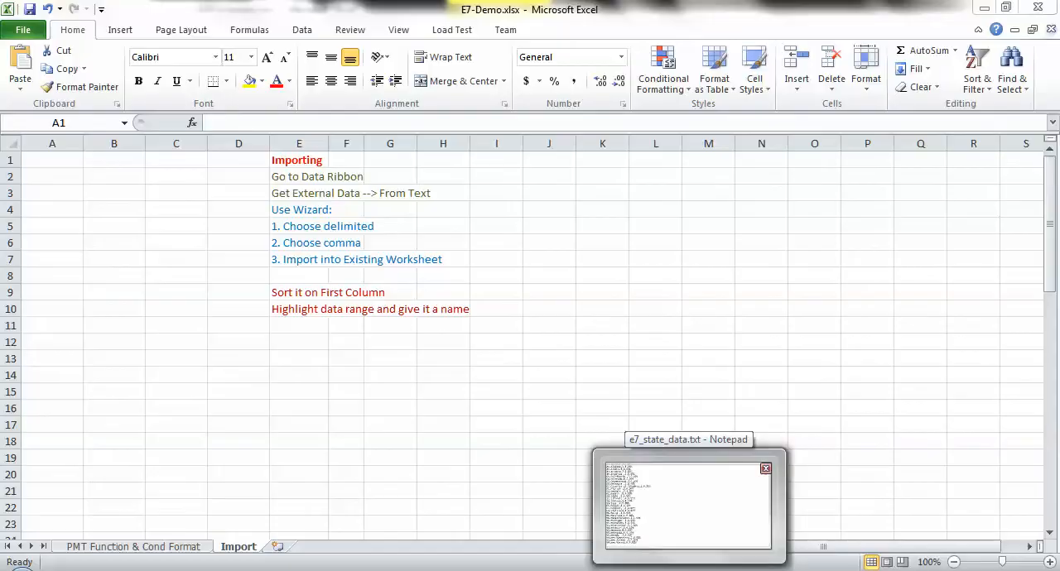
left_click(689, 570)
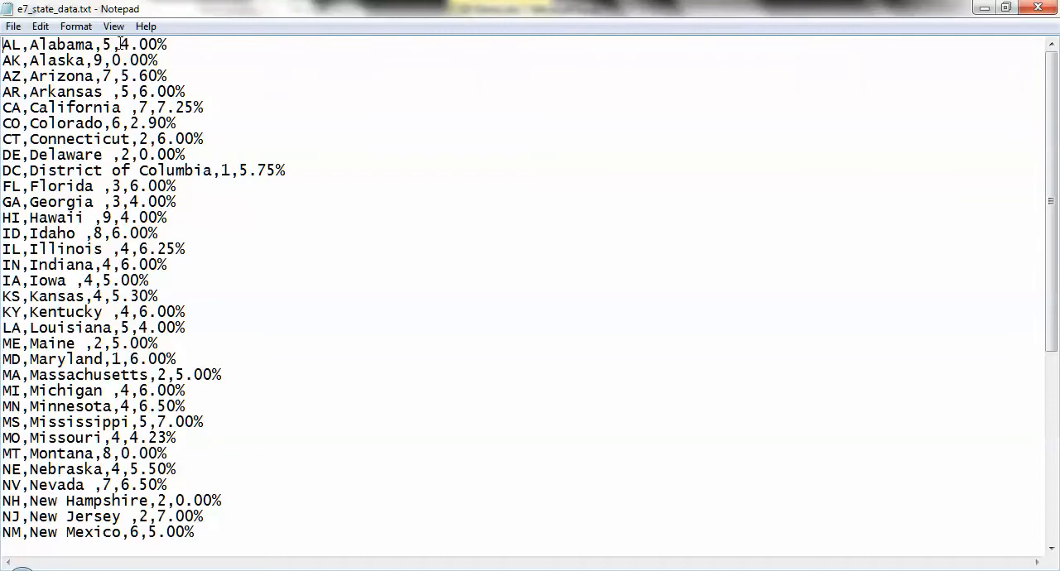
left_click_drag(122, 44, 167, 44)
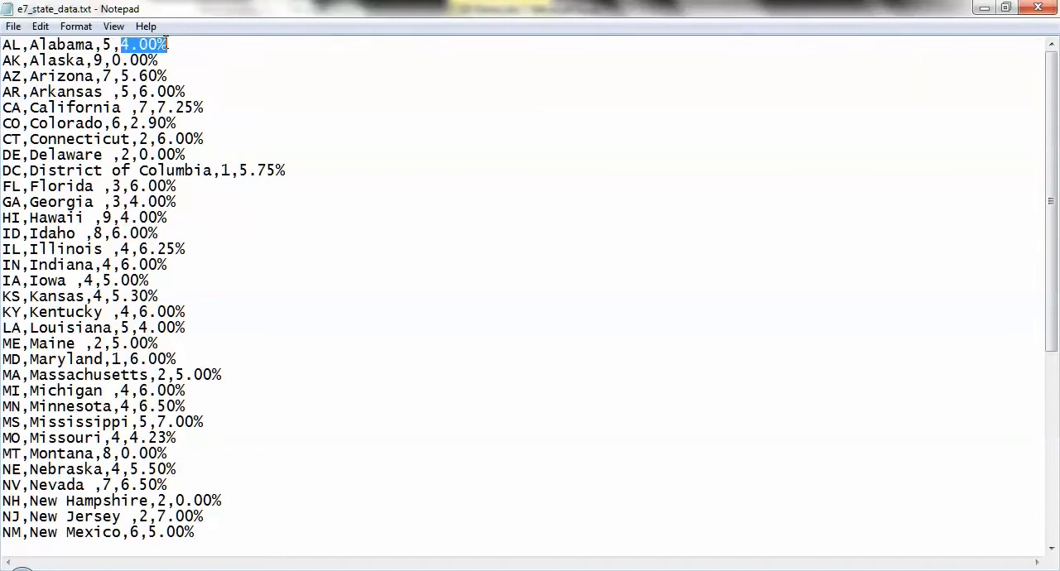
left_click(207, 53)
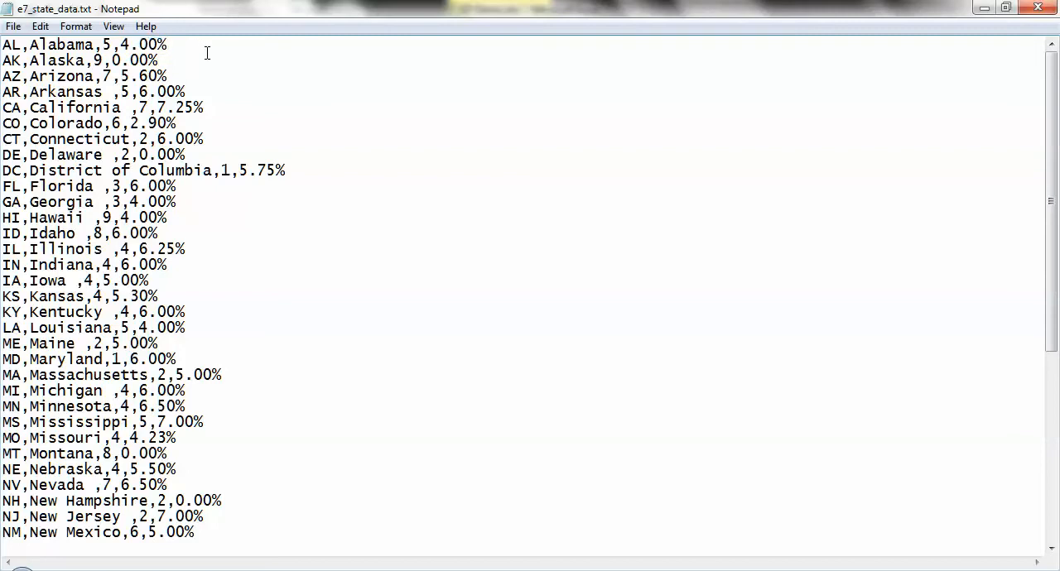
- Return to Excel, step through destination cells B1 to D1 on the Import sheet, and select A1
left_click(630, 570)
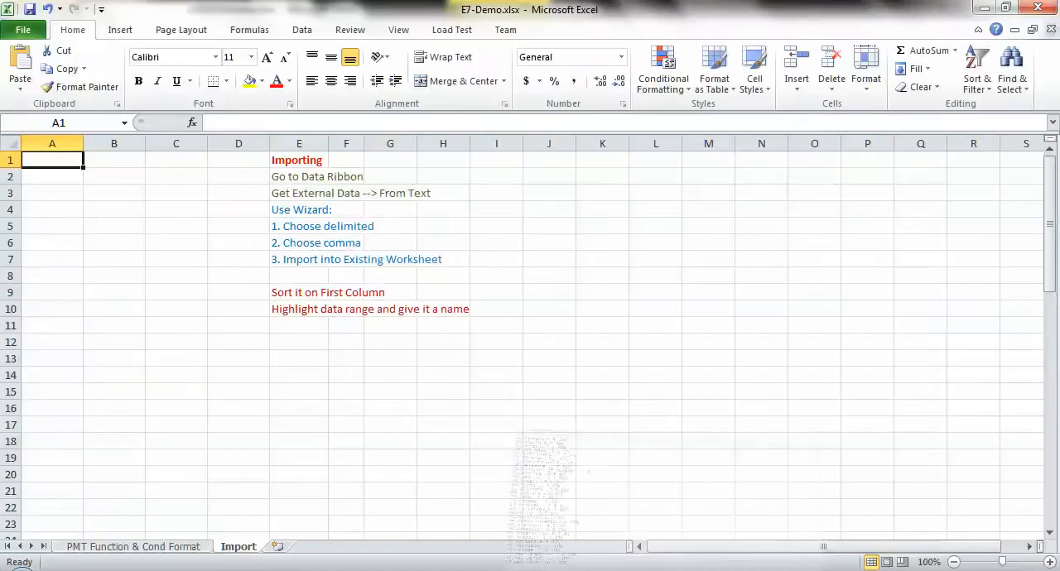
left_click(98, 159)
left_click(190, 159)
left_click(215, 163)
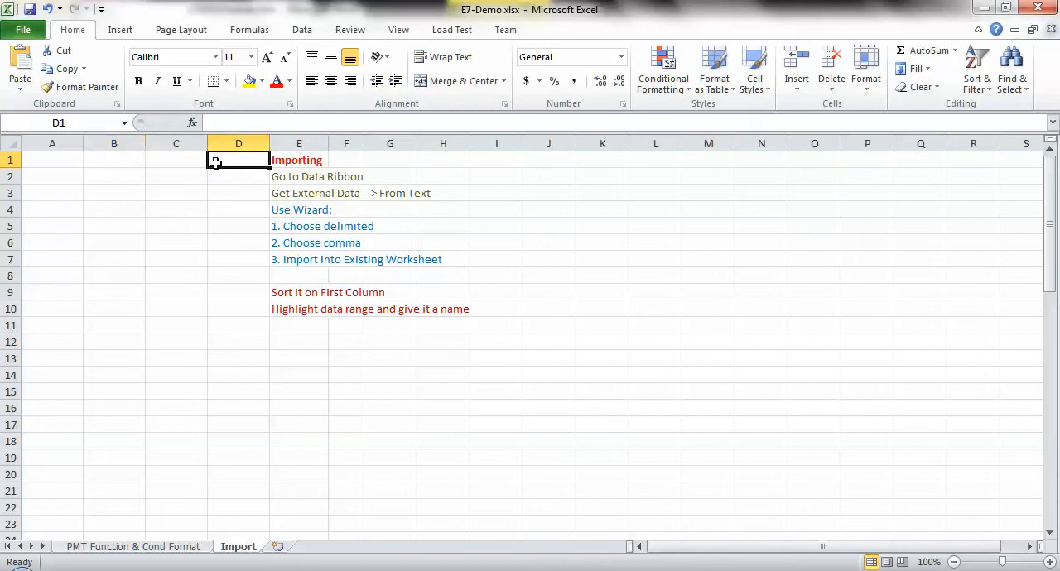
left_click(52, 162)
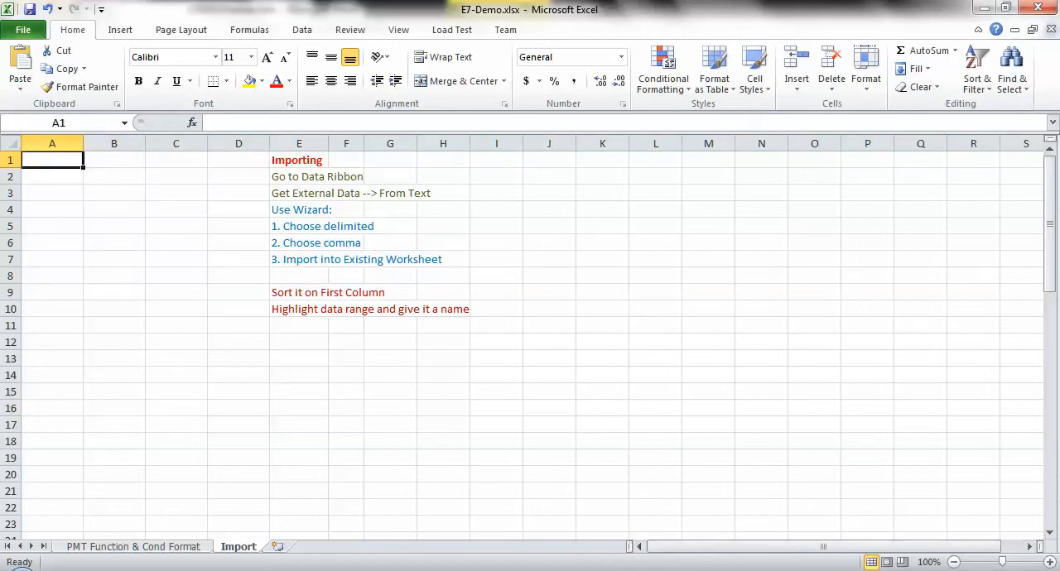
- Copy all state records, from Alabama through Wyoming, from e7_state_data.txt in Notepad
left_click(691, 570)
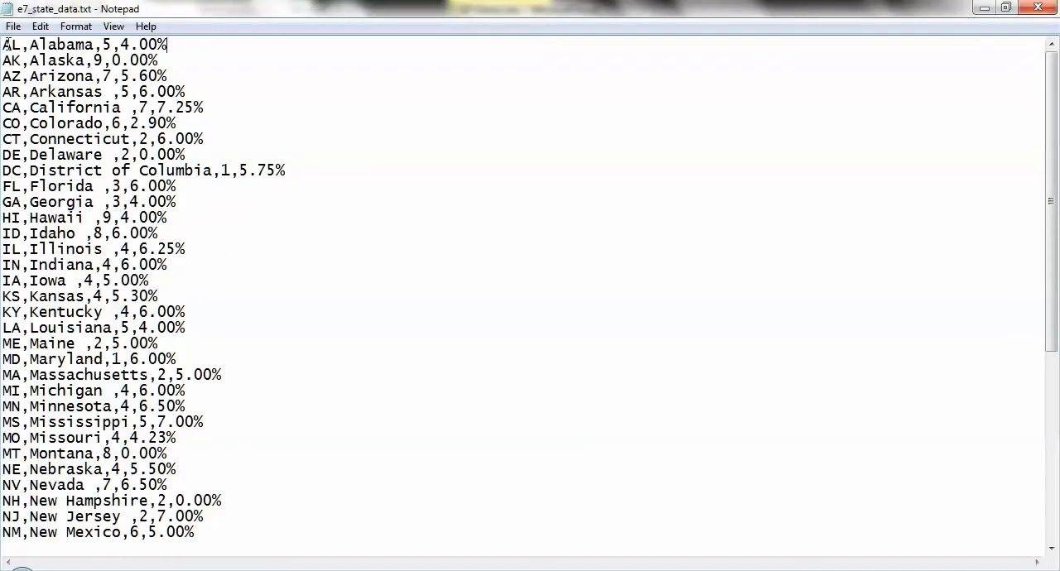
left_click_drag(4, 41, 307, 506)
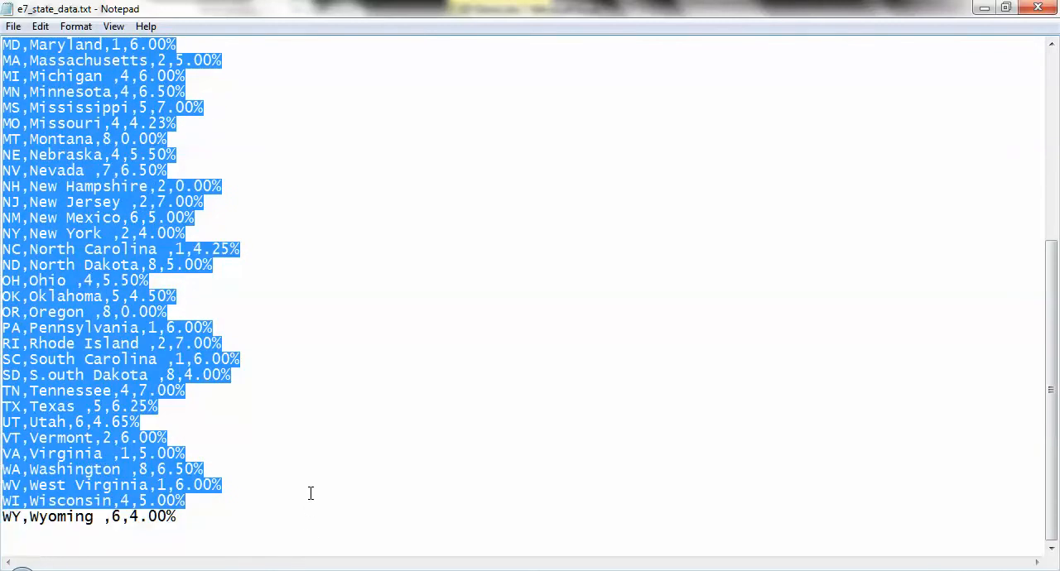
left_click(310, 493)
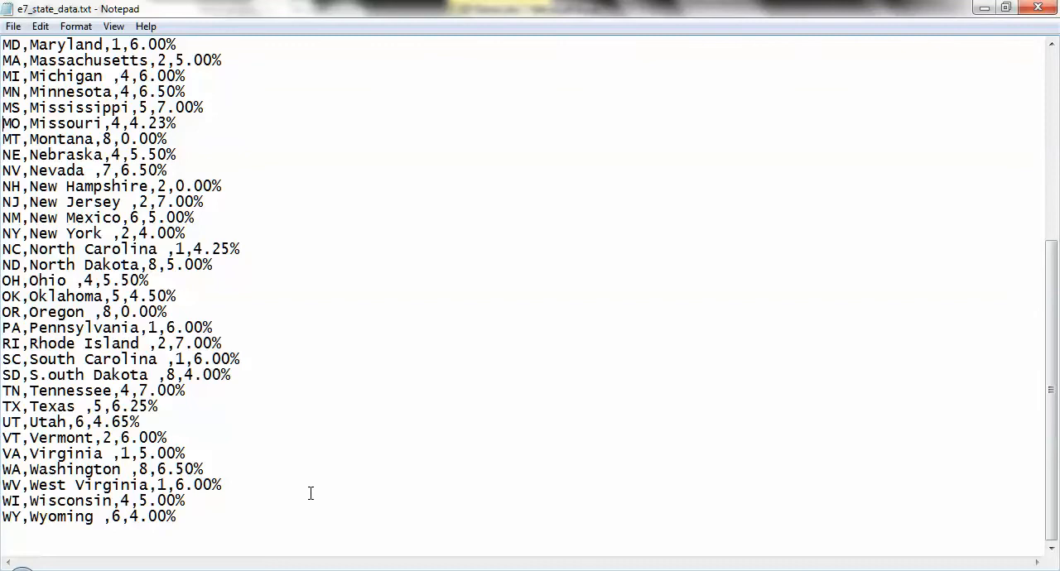
key("ctrl+Home")
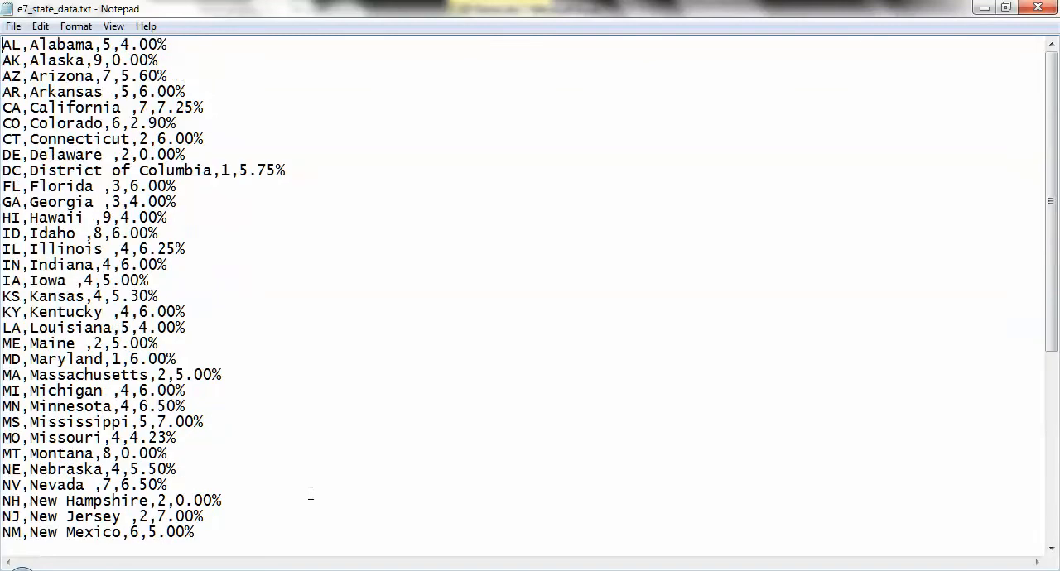
key("shift+Down")
key("shift+Down")
key("shift+Down")
key("shift+Down")
key("shift+Down")
key("shift+Down")
key("shift+Down")
key("shift+Down")
key("shift+Down")
key("shift+Down")
key("shift+Down")
key("shift+Down")
key("shift+Down")
key("shift+Down")
key("shift+Down")
key("shift+Down")
key("shift+Down")
key("shift+Down")
key("shift+Down")
key("shift+Down")
key("shift+Down")
key("shift+Down")
key("shift+Down")
key("shift+Down")
key("shift+Down")
key("shift+Down")
key("shift+Down")
key("shift+Down")
key("shift+Down")
key("shift+Down")
key("shift+Down")
key("shift+Down")
key("shift+Down")
key("shift+Down")
key("shift+Down")
key("shift+Down")
key("shift+Down")
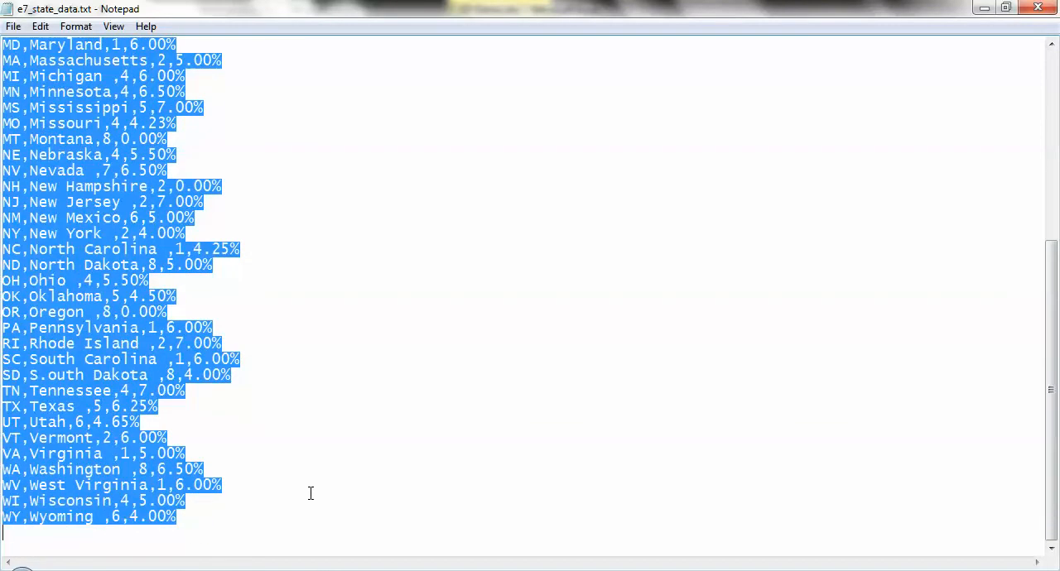
right_click(114, 348)
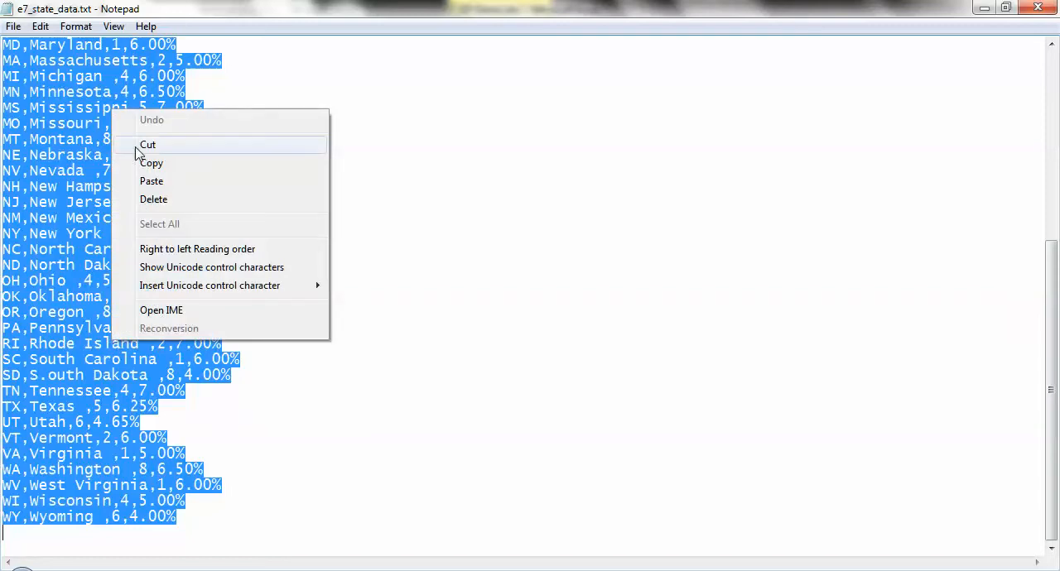
left_click(150, 168)
- Try pasting the copied state records as plain text at cell A1 of the Import sheet in Excel
key("alt+Tab")
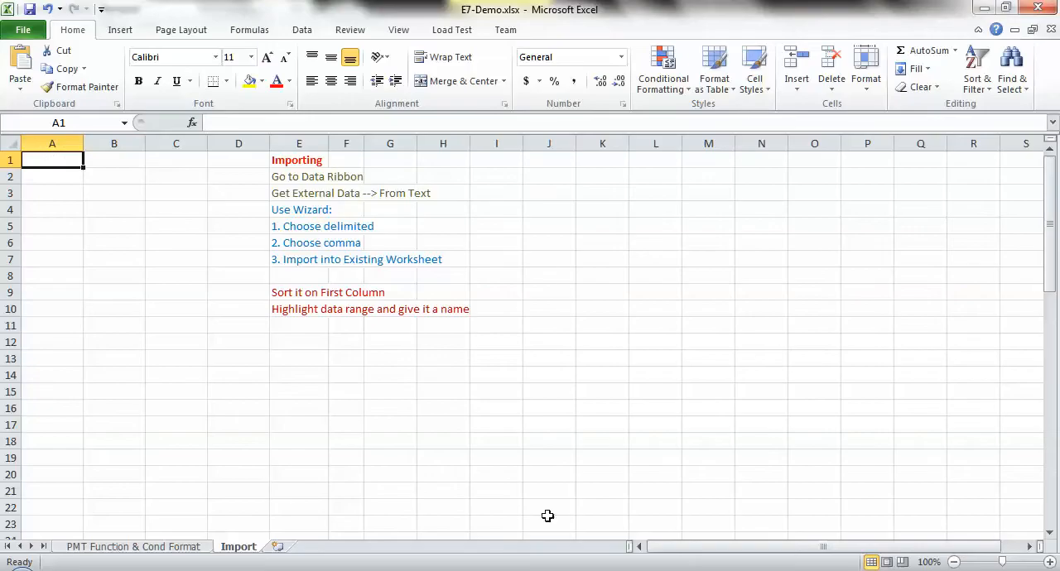
right_click(54, 162)
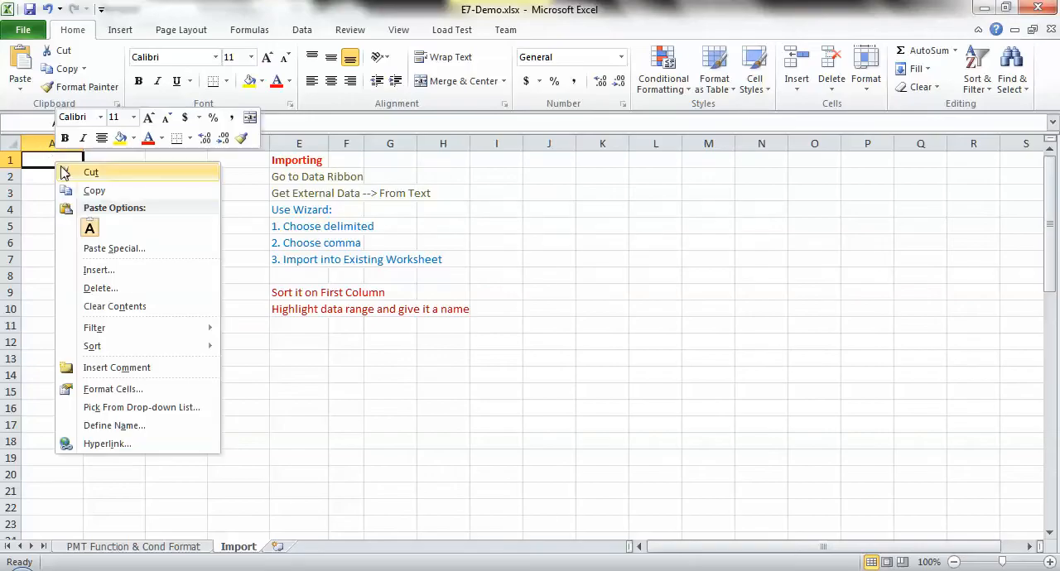
left_click(90, 229)
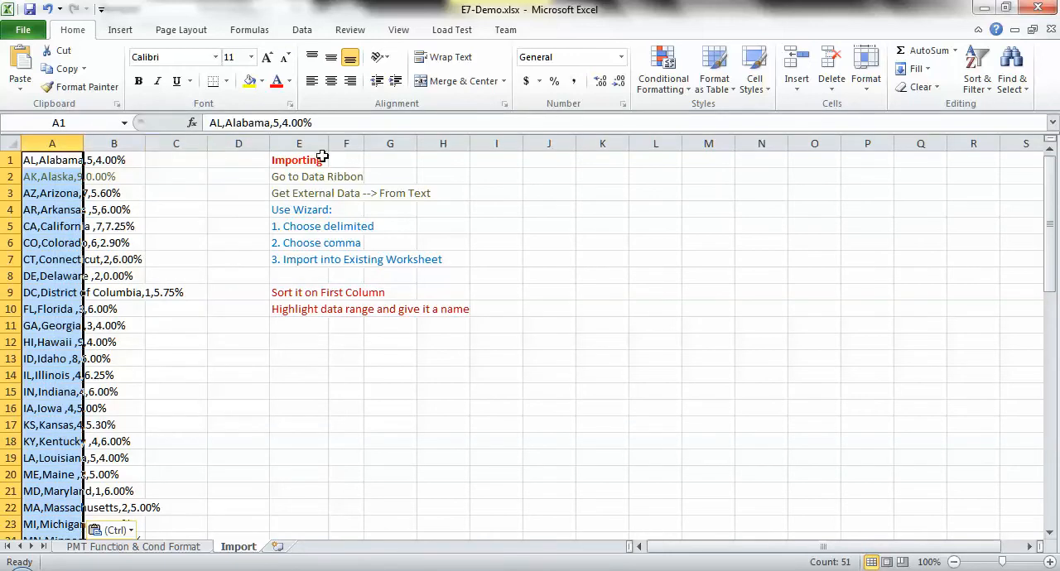
- Inspect the contents of A1, B1 and C1 after the paste, and undo the paste
left_click(33, 162)
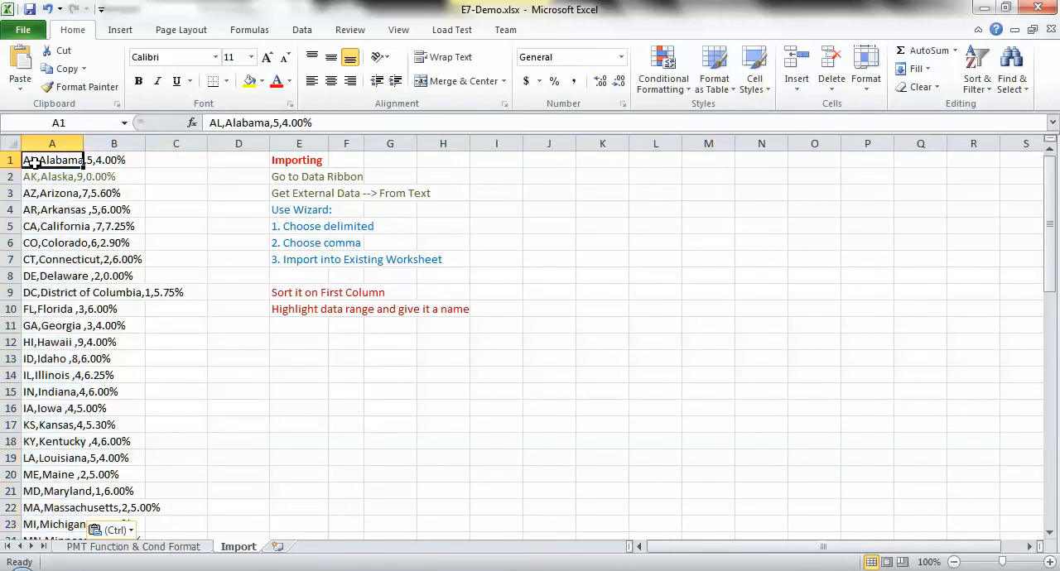
left_click(103, 160)
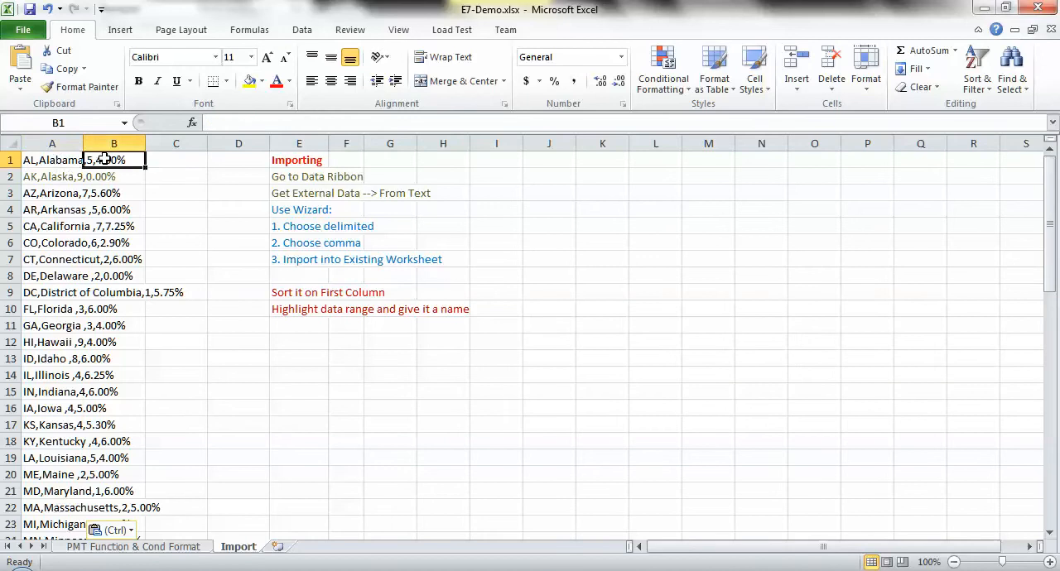
left_click(186, 159)
left_click(47, 162)
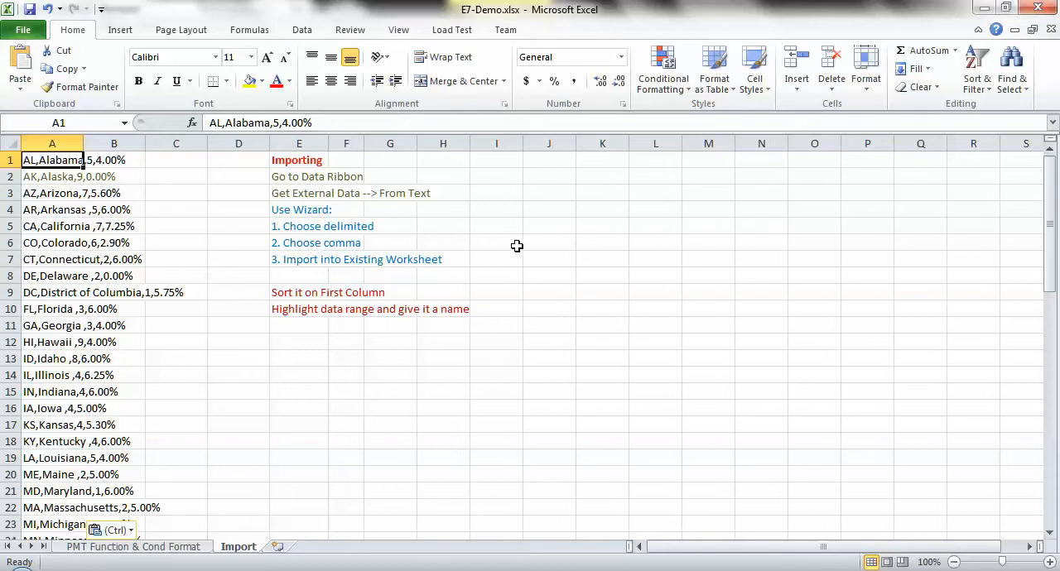
key("ctrl+z")
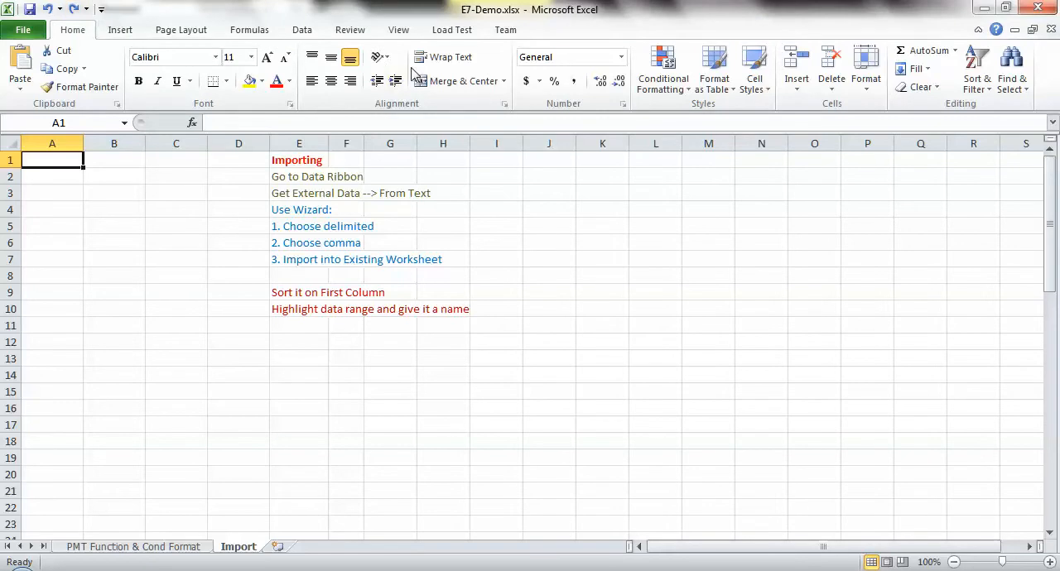
- Start a text file import at A1 and choose e7_state_data.txt from the CS101 folder on the Z: network drive
left_click(302, 31)
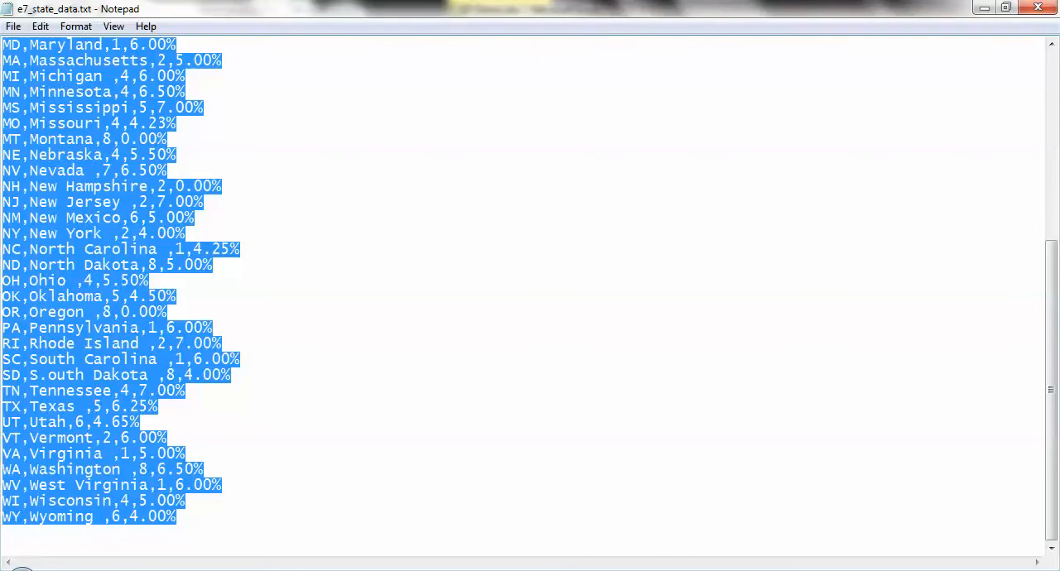
left_click(690, 570)
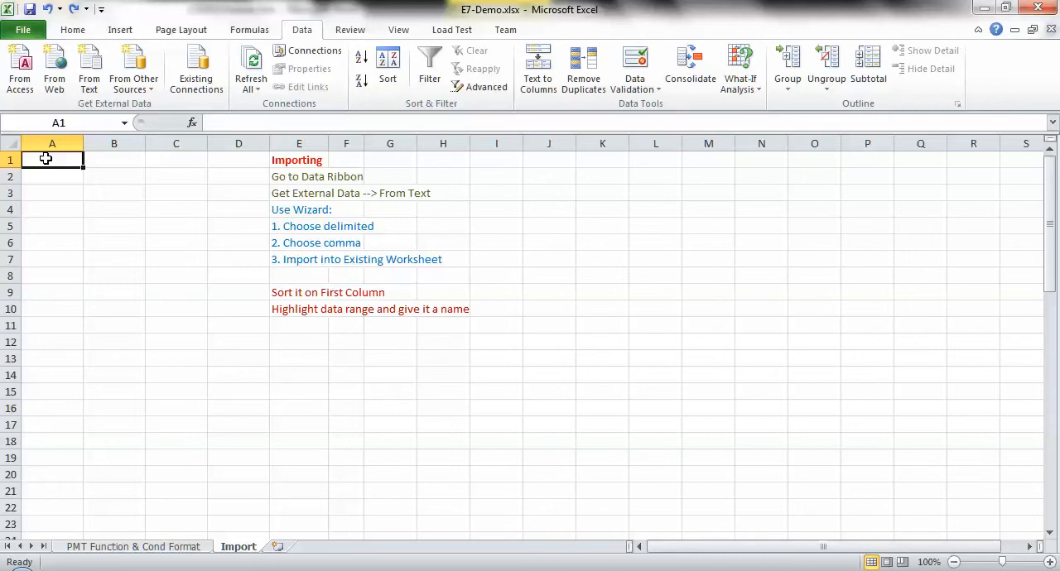
left_click(93, 86)
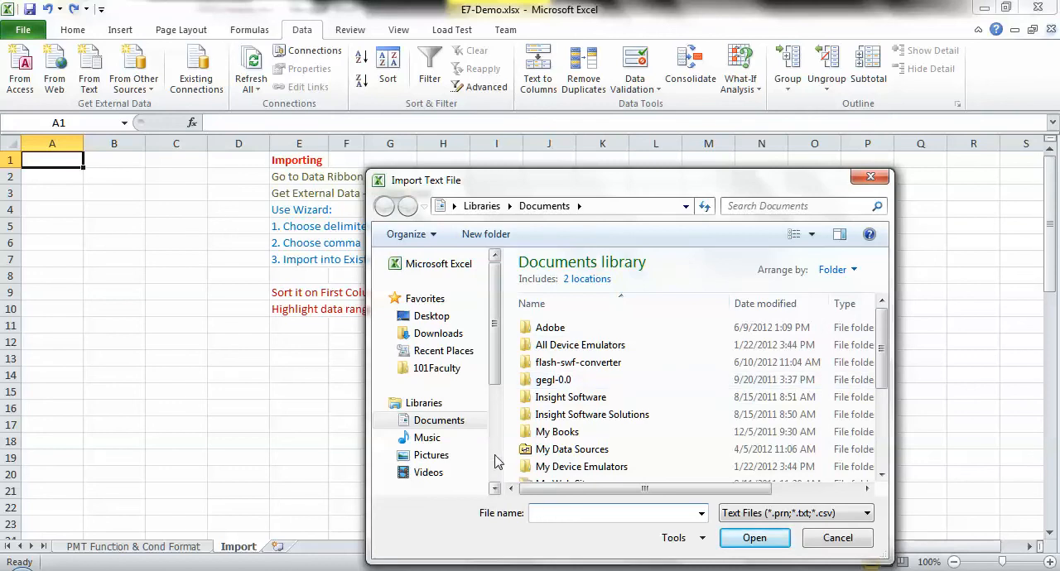
scroll(497, 462, "down", 3)
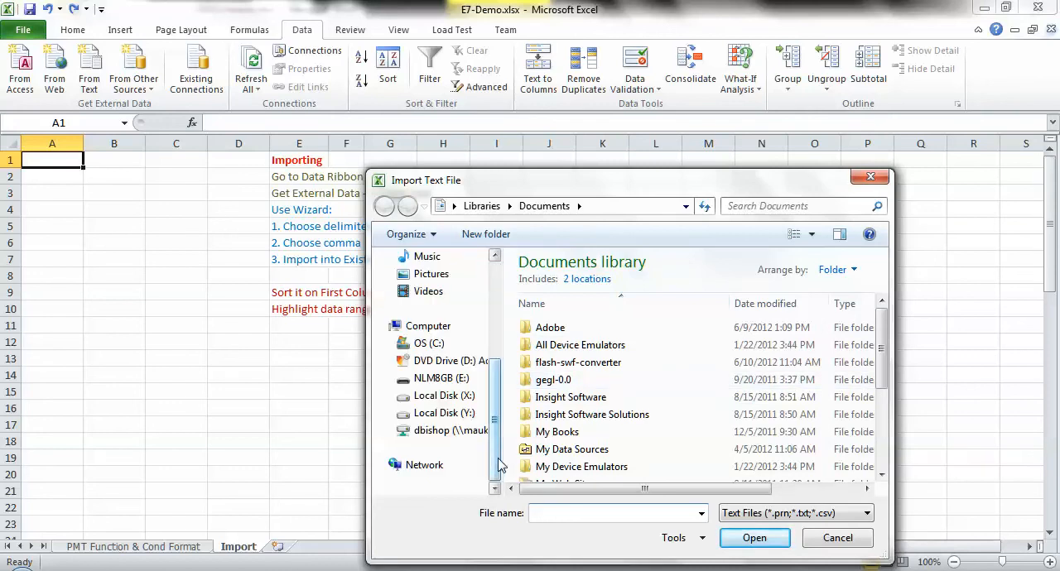
scroll(460, 442, "up", 3)
scroll(495, 464, "down", 6)
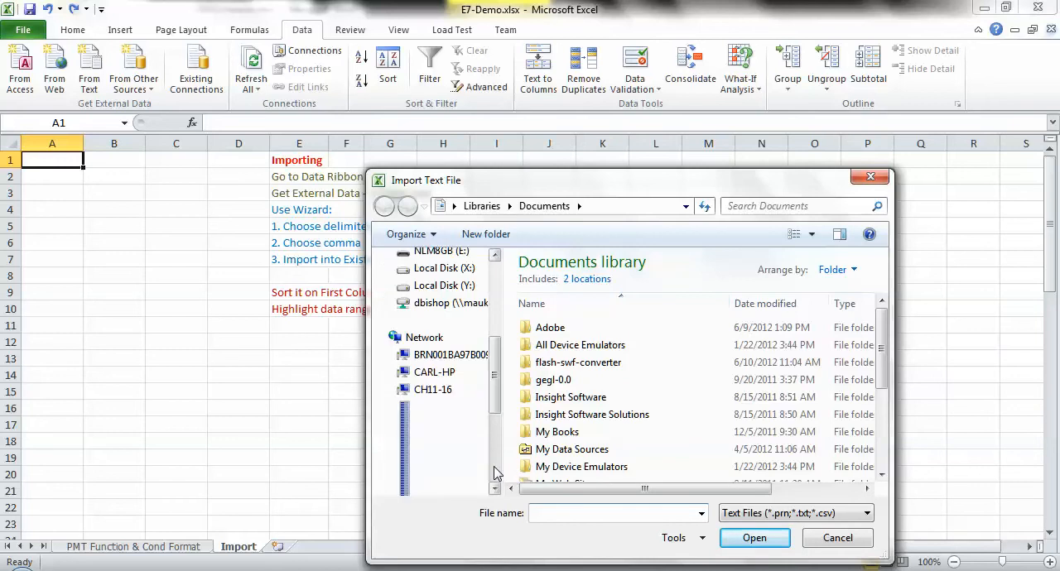
scroll(497, 379, "up", 4)
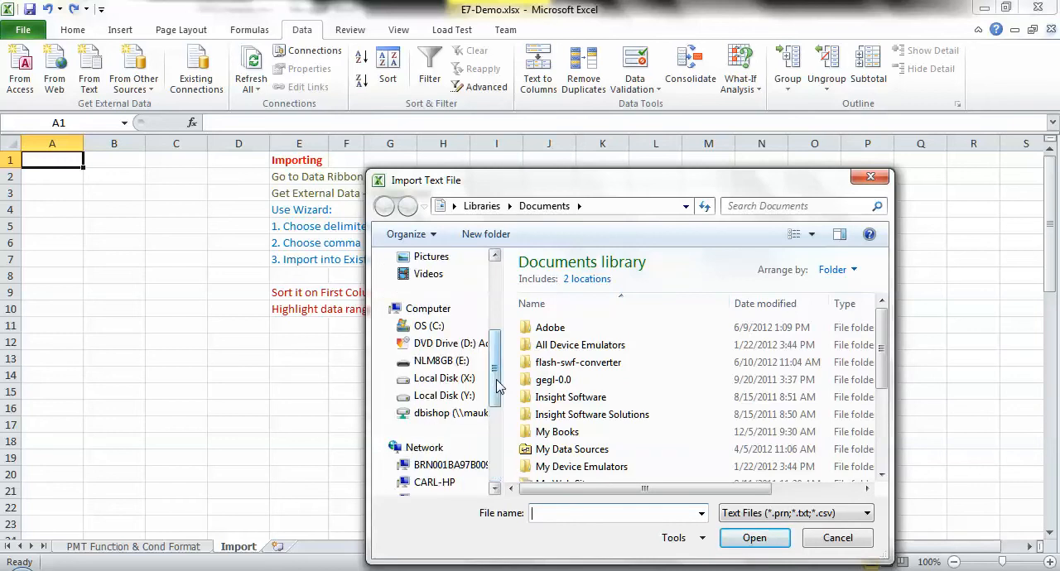
left_click(445, 417)
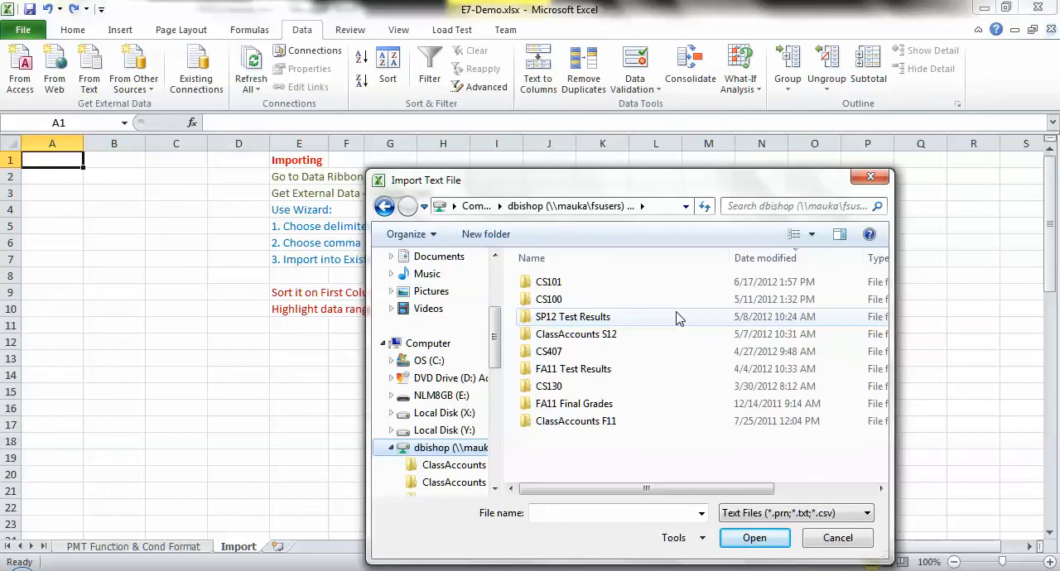
double_click(613, 287)
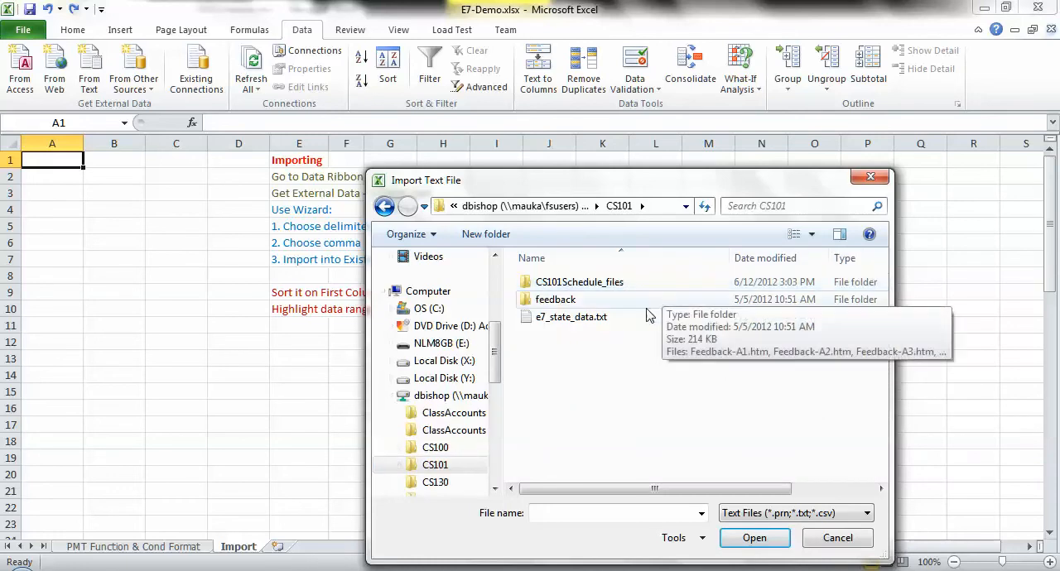
double_click(564, 317)
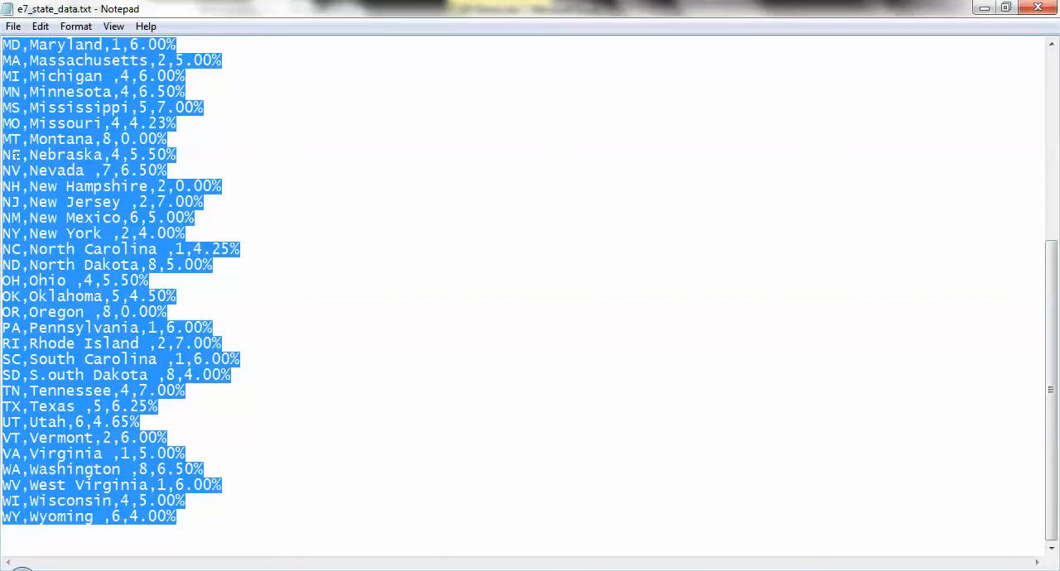
- Check in Notepad how the fields of the Nebraska record are separated, and return to Excel's Text Import Wizard
left_click(14, 155)
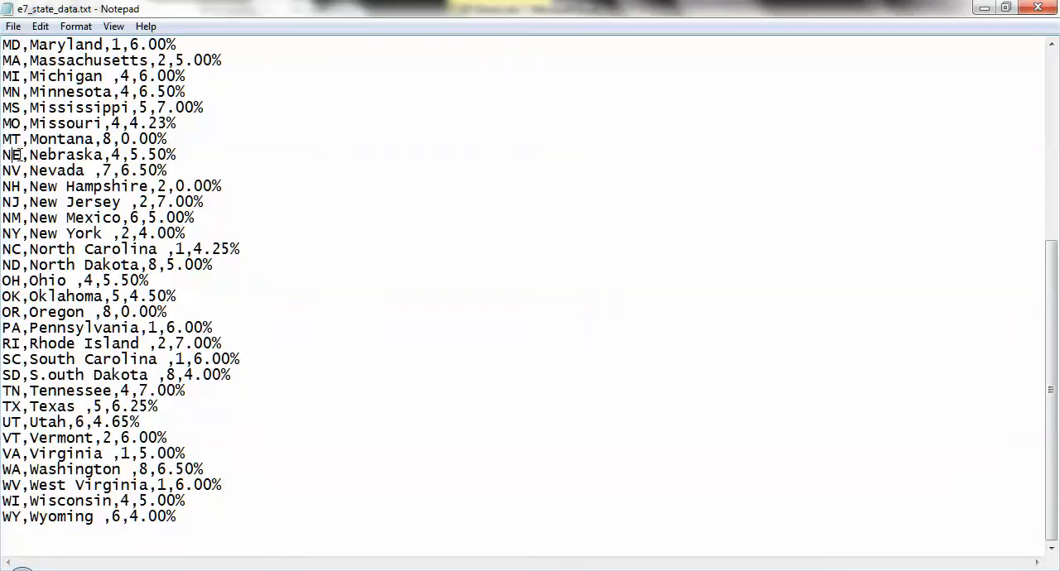
left_click_drag(4, 155, 11, 155)
key("alt+Tab")
left_click(24, 157)
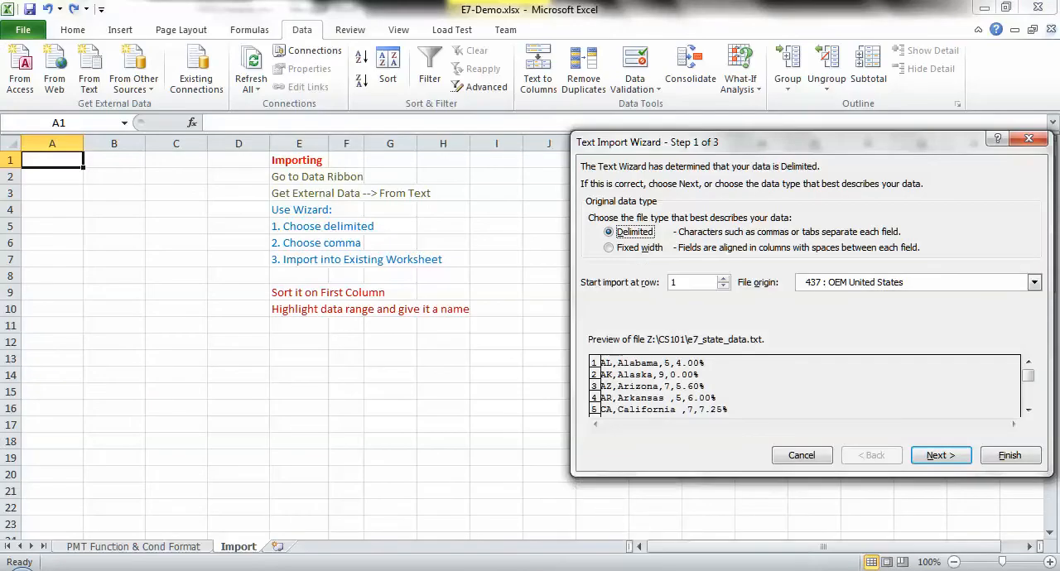
- Keep the Delimited file type and make comma the only delimiter instead of tab in the import wizard
left_click(936, 457)
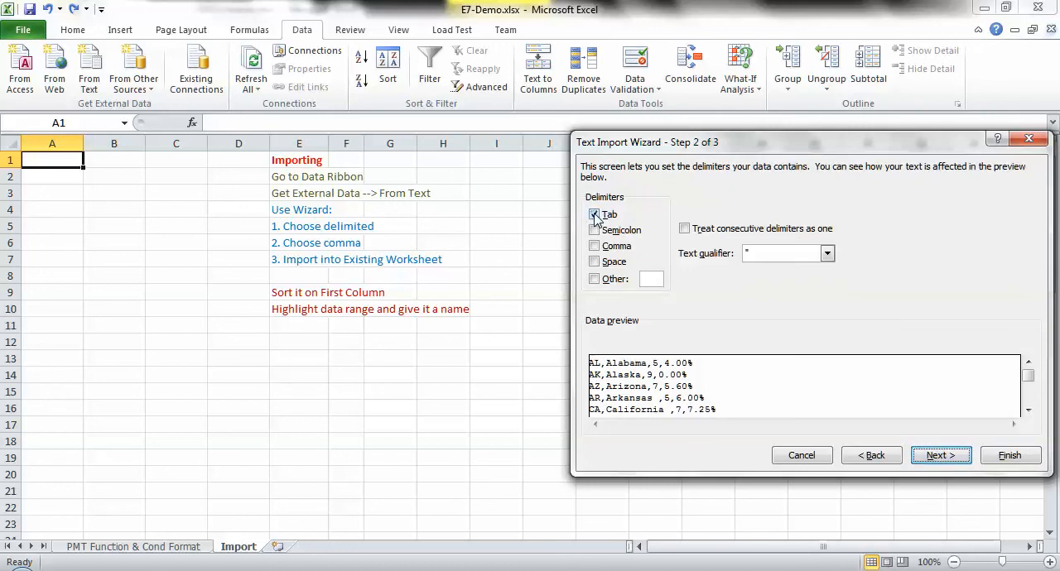
left_click(595, 215)
left_click(593, 246)
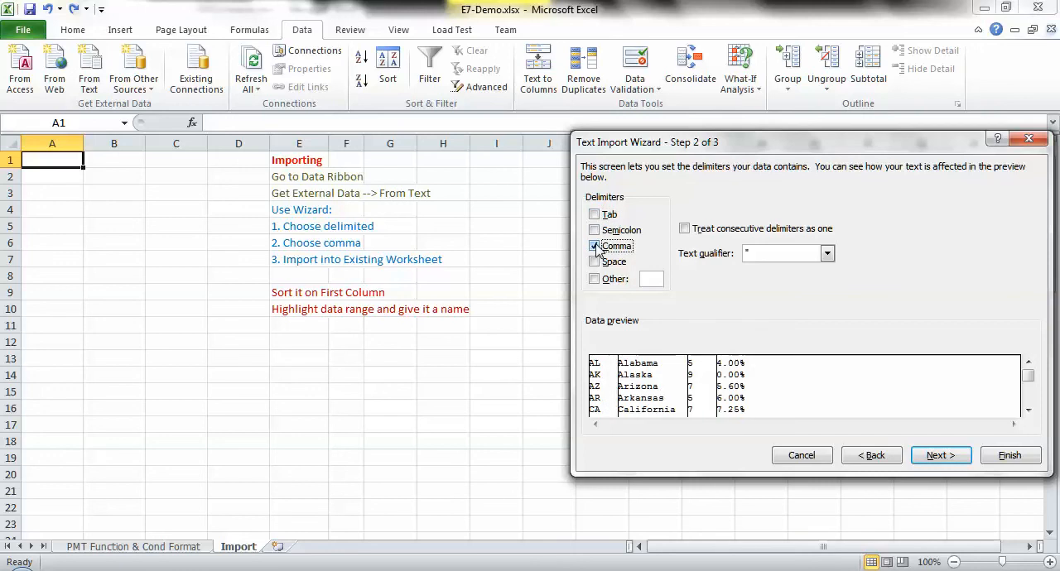
left_click(594, 246)
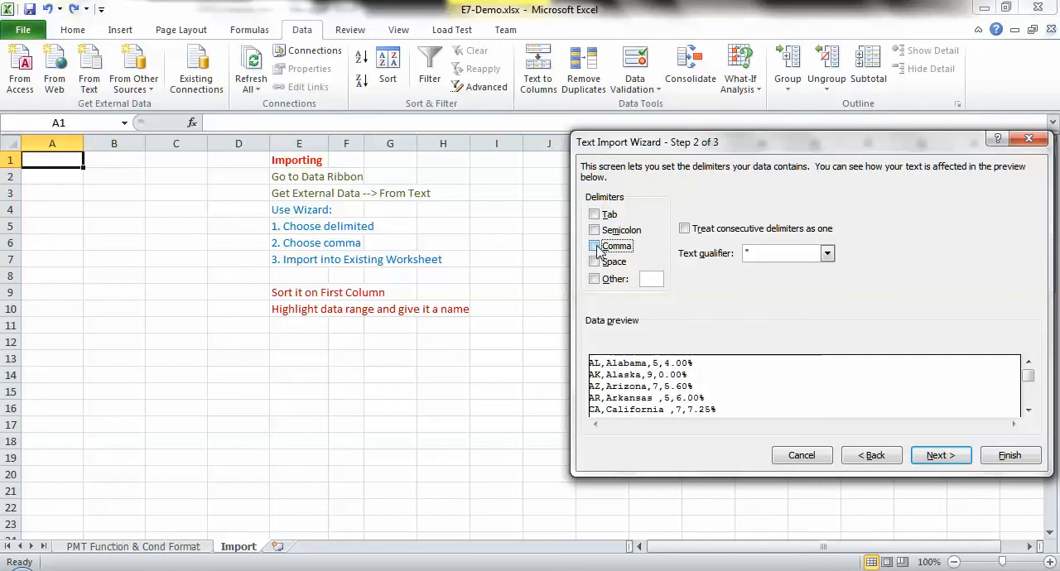
left_click(594, 246)
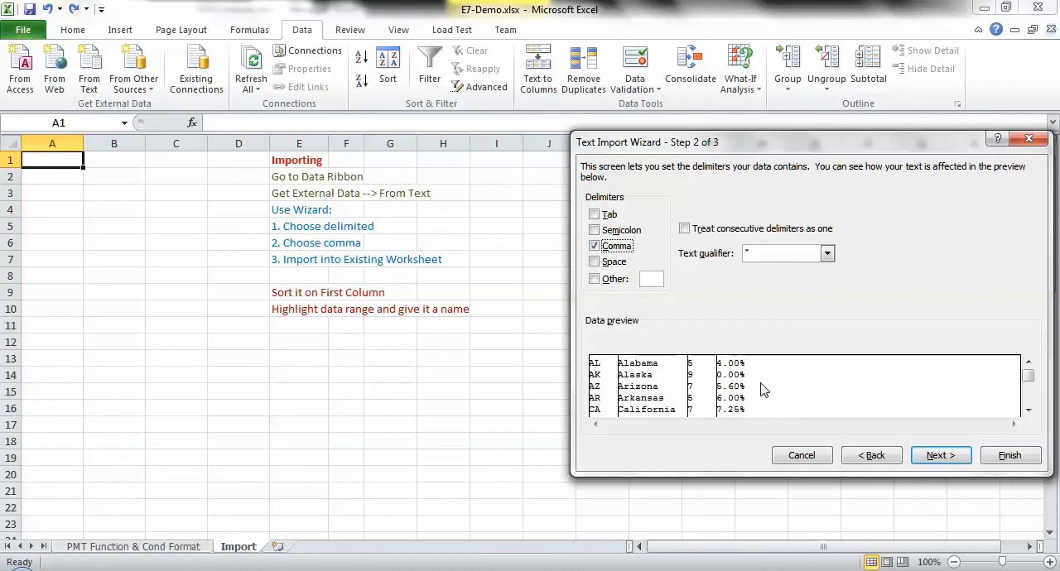
- Finish the text import with the General column data format, placing the data in the existing worksheet at =$A$1
left_click(931, 459)
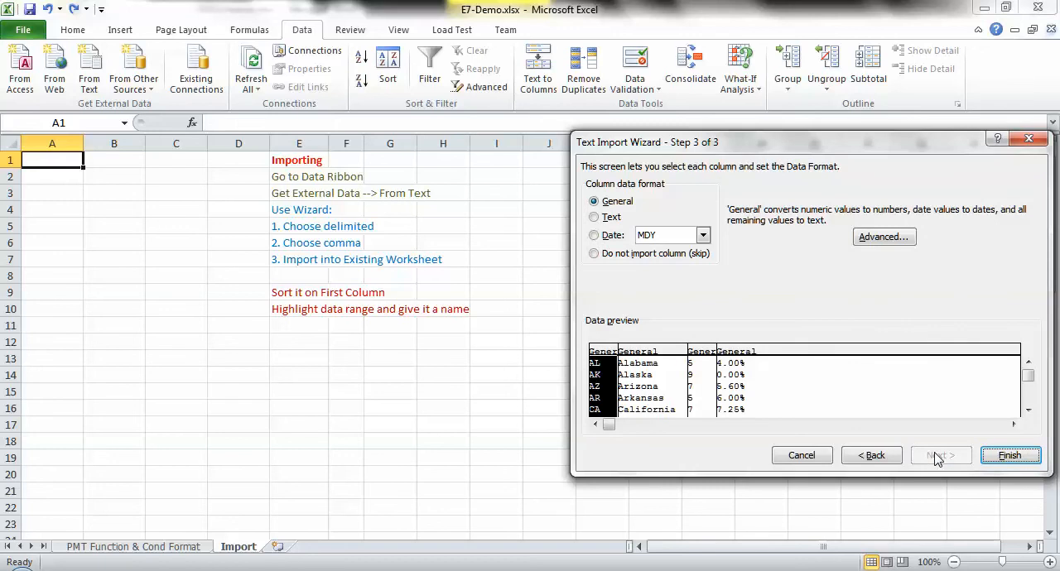
left_click(1005, 457)
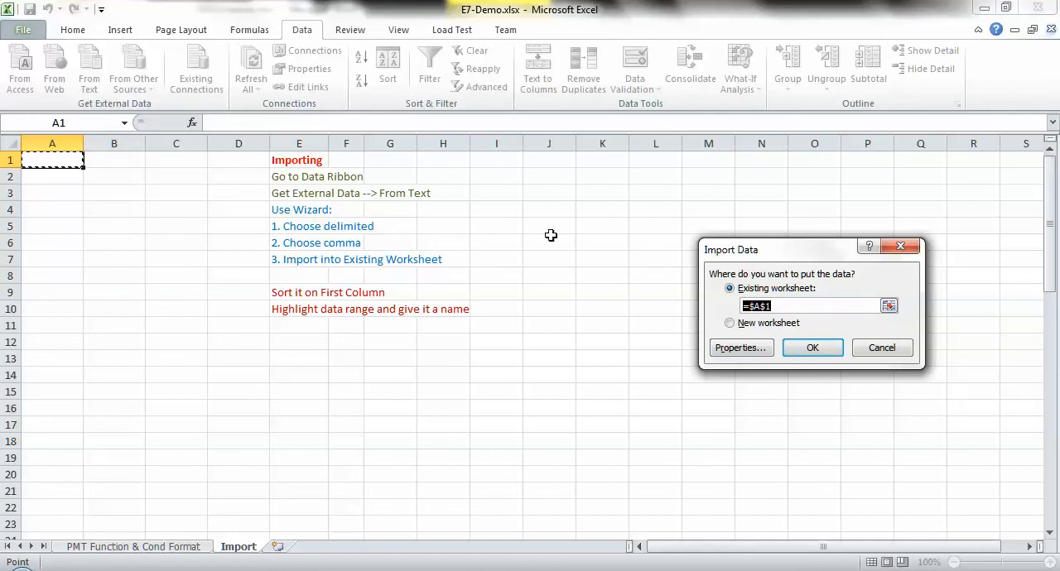
left_click(804, 346)
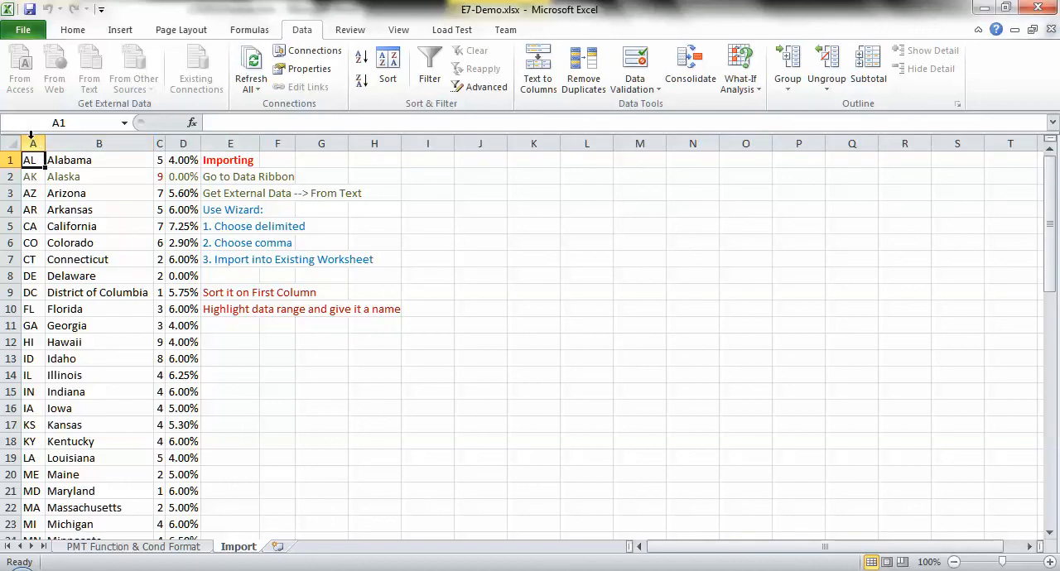
- Set the font colour of the imported data in columns A to D to Automatic, and select cell A1
left_click_drag(31, 135, 164, 138)
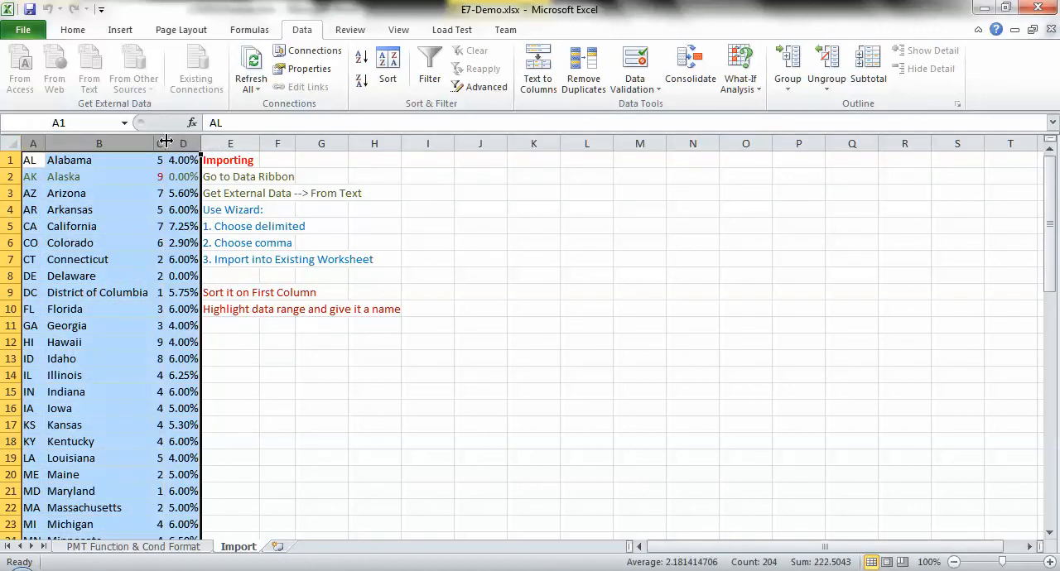
left_click(73, 30)
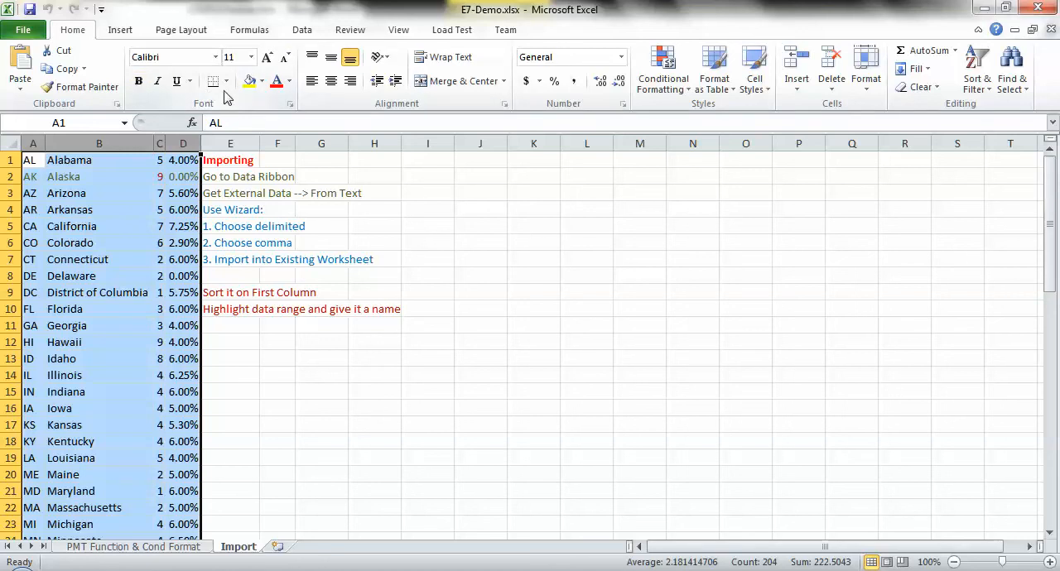
left_click(289, 81)
left_click(292, 107)
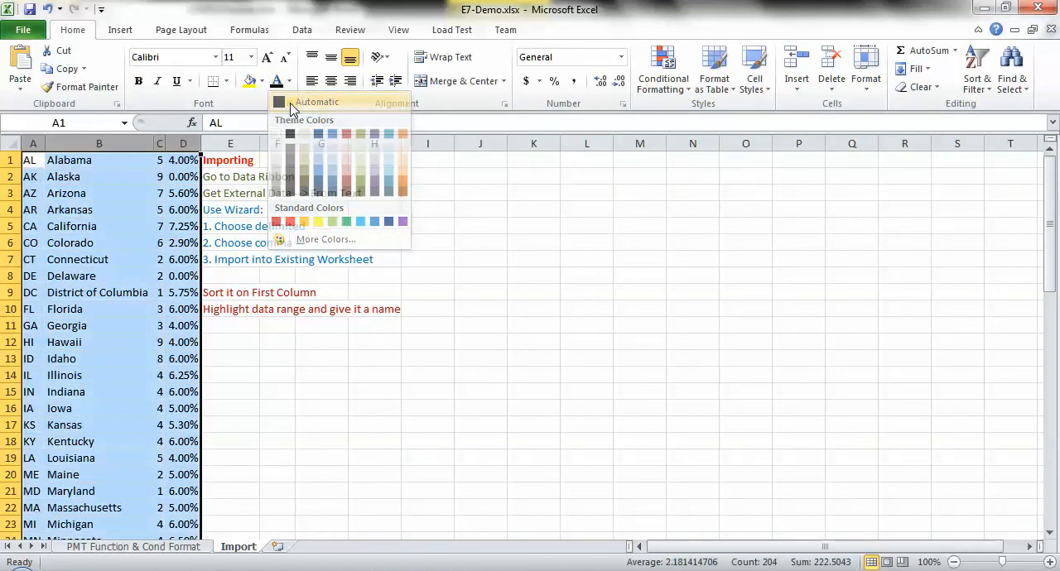
left_click(40, 162)
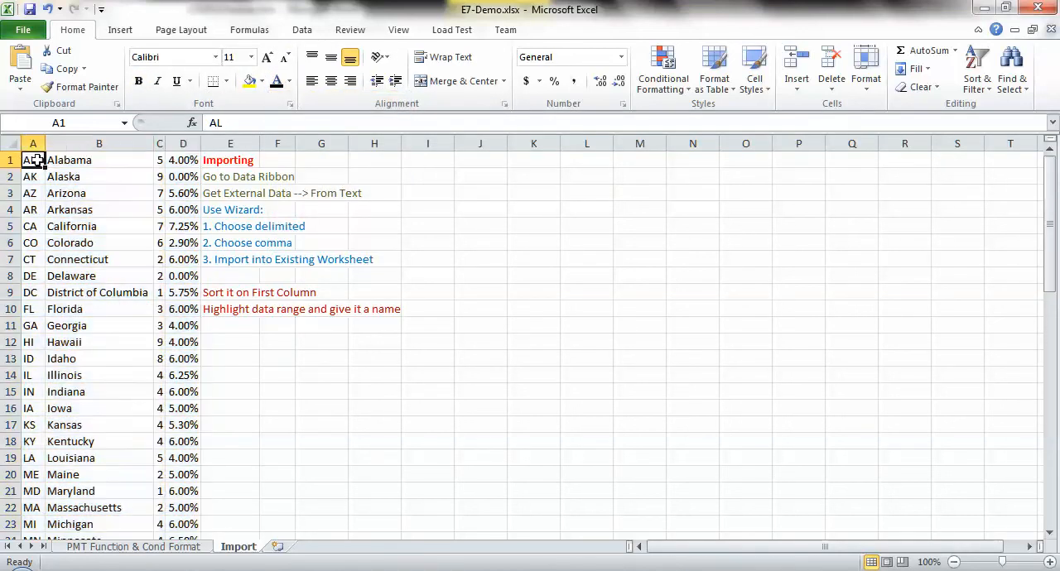